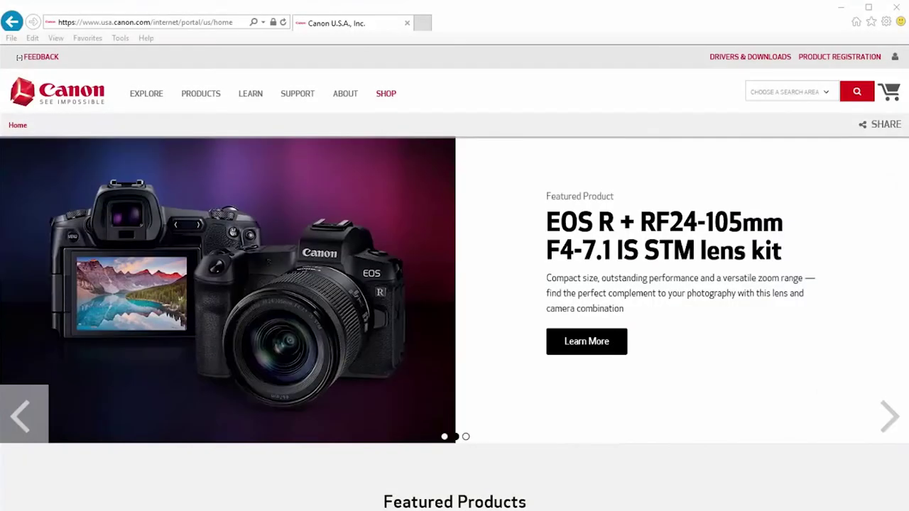
- Load usa.canon.com/support in the Internet Explorer address bar
left_click(207, 27)
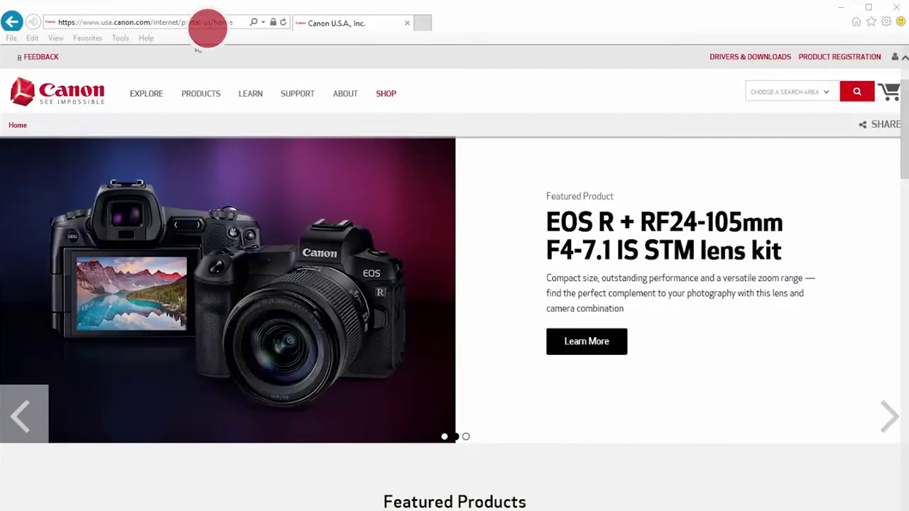
type("u")
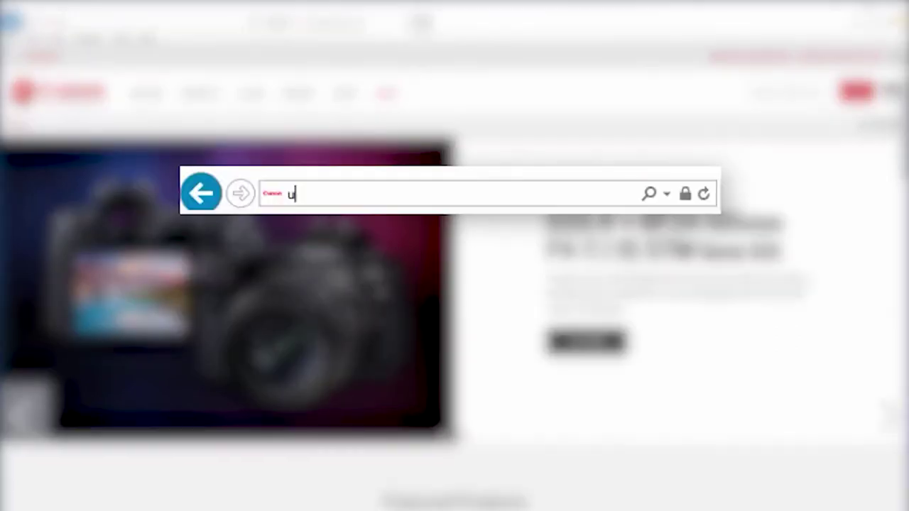
type("sa.canon")
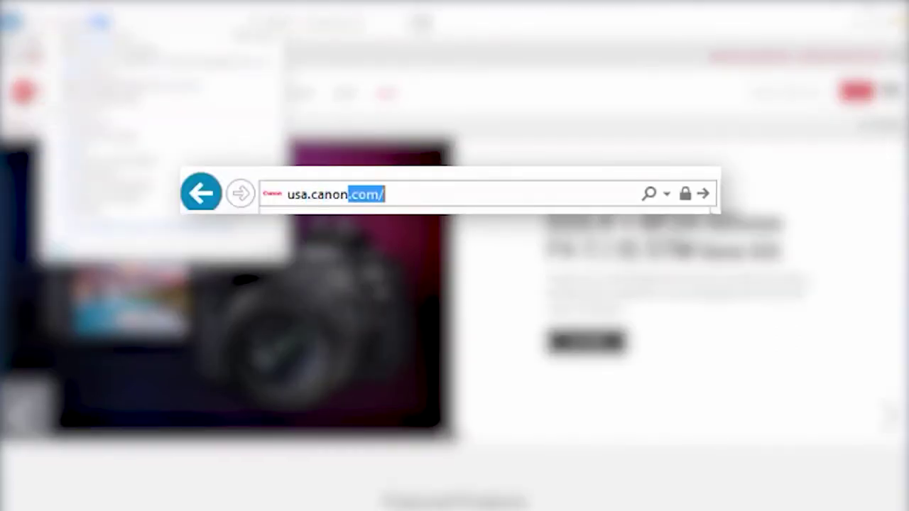
type(".com")
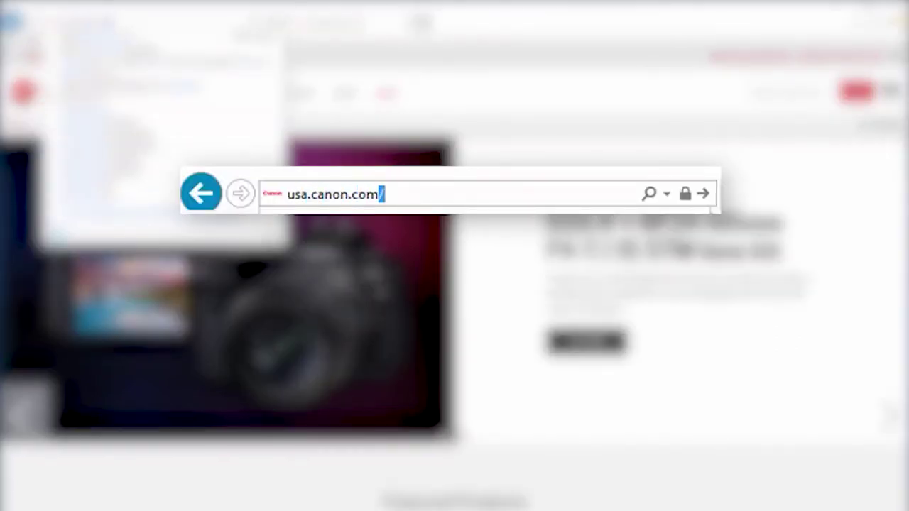
type("/suppo")
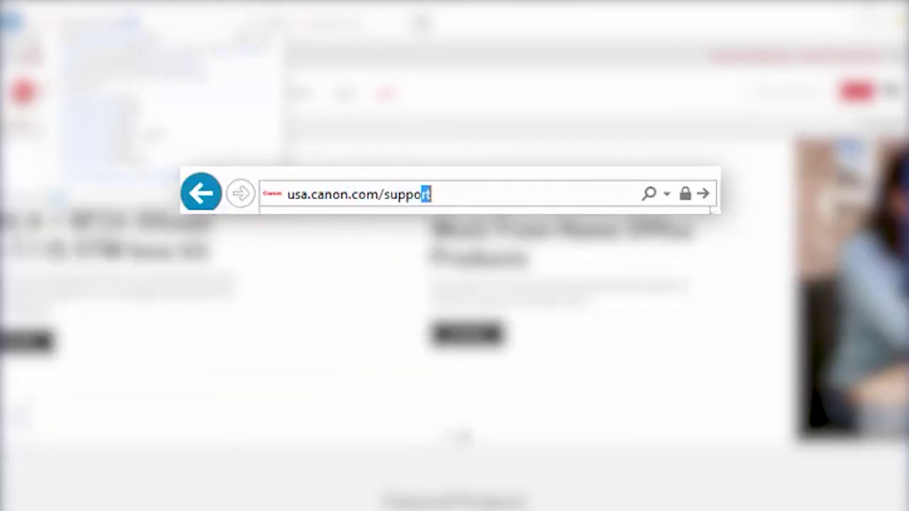
type("rt")
key("Return")
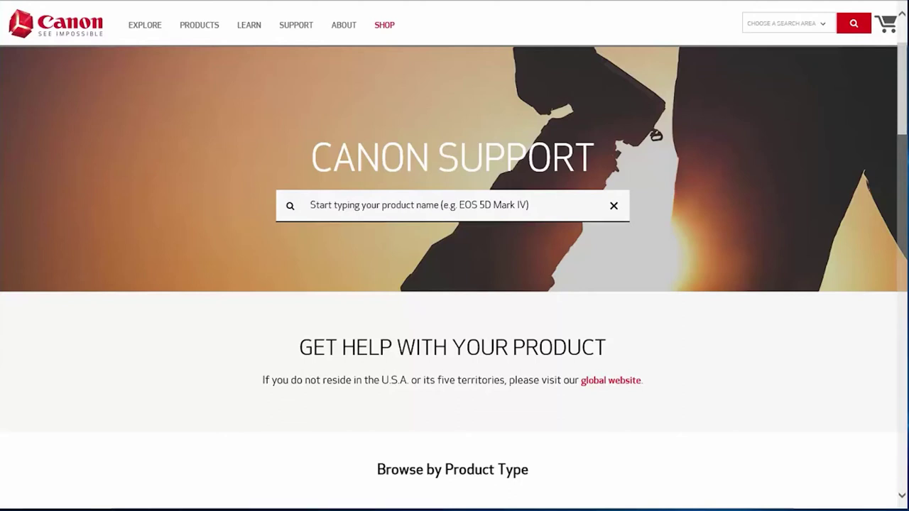
- Search the support site for EOS R5 and go to its Drivers & Downloads section
left_click(436, 204)
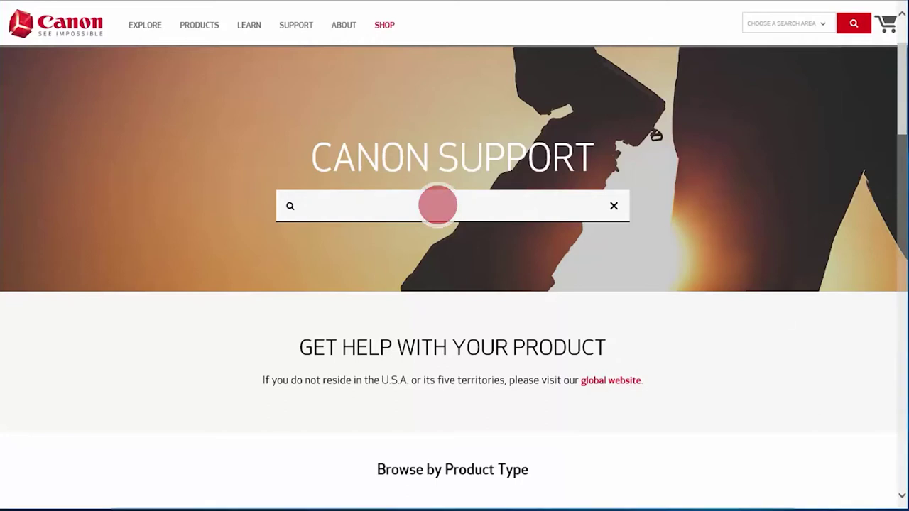
type("EOS")
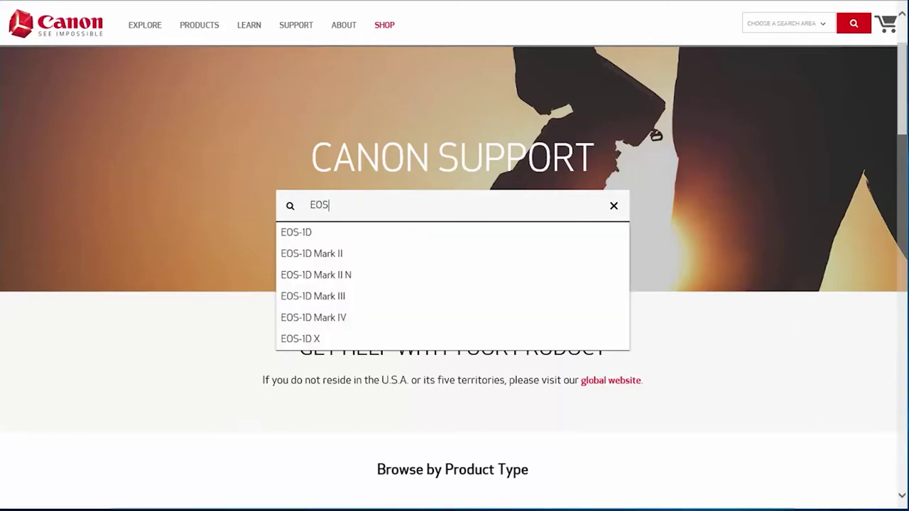
type(" R5")
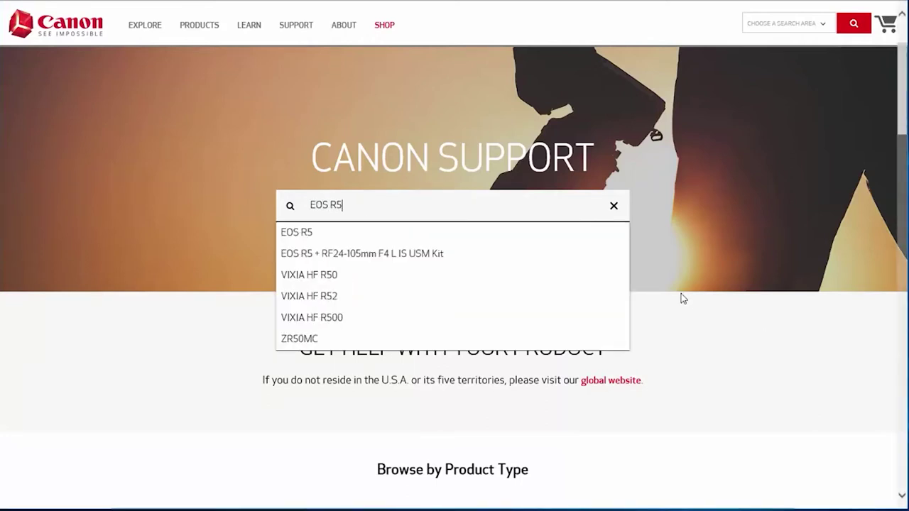
left_click(298, 233)
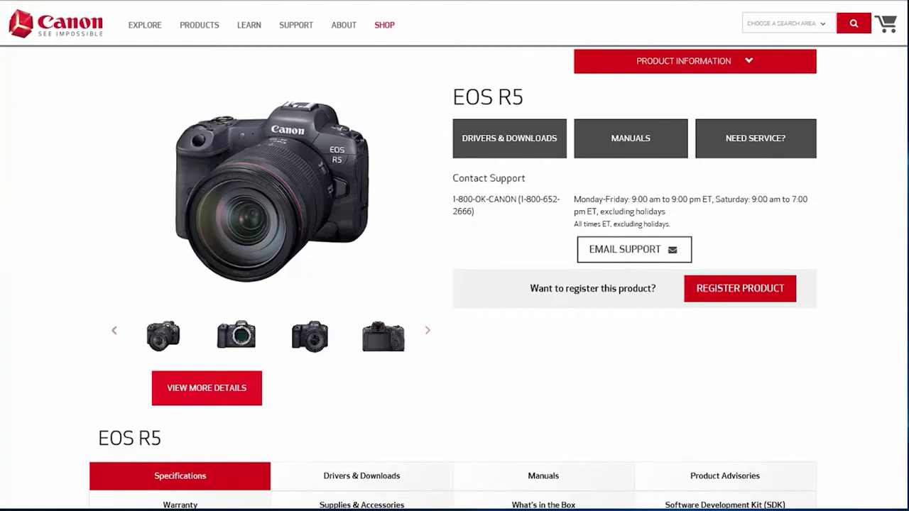
left_click(510, 139)
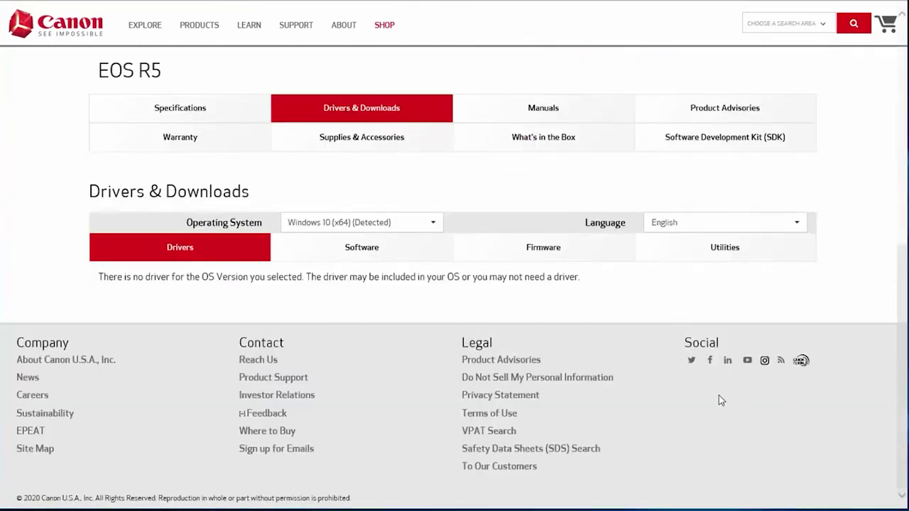
- List the EOS R5 software and expand the EOS Utility 3.13.10 for Windows entry
left_click(361, 247)
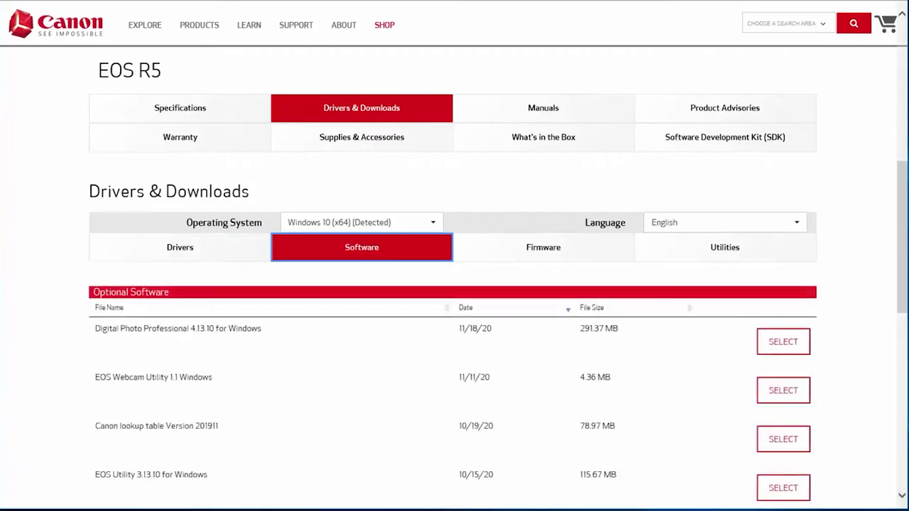
scroll(857, 301, "down", 3)
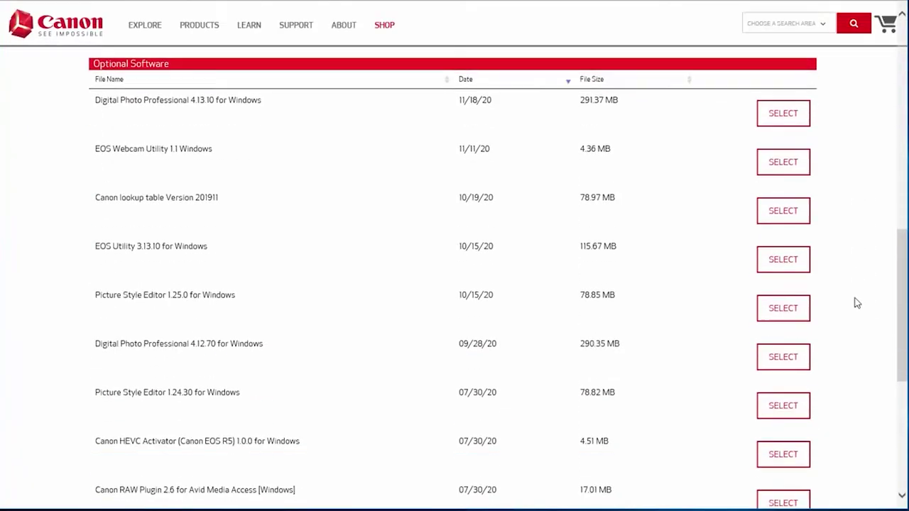
scroll(857, 302, "down", 1)
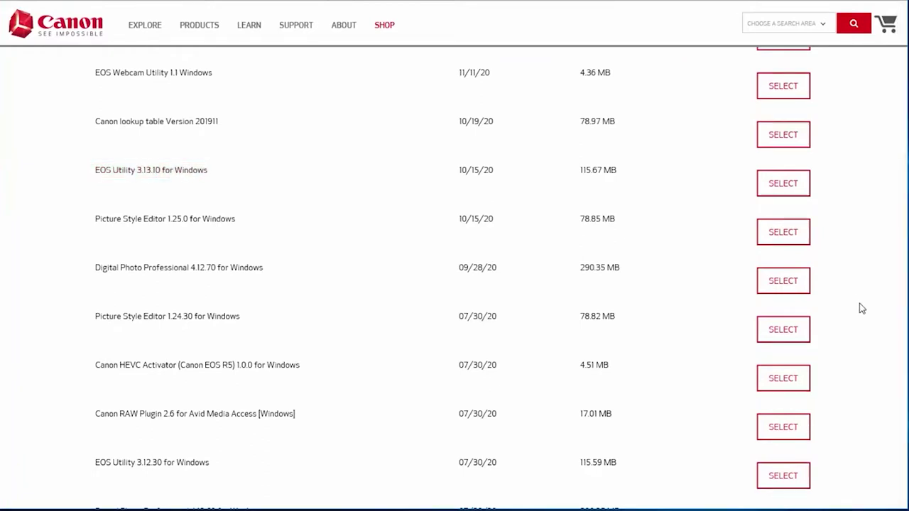
left_click(783, 184)
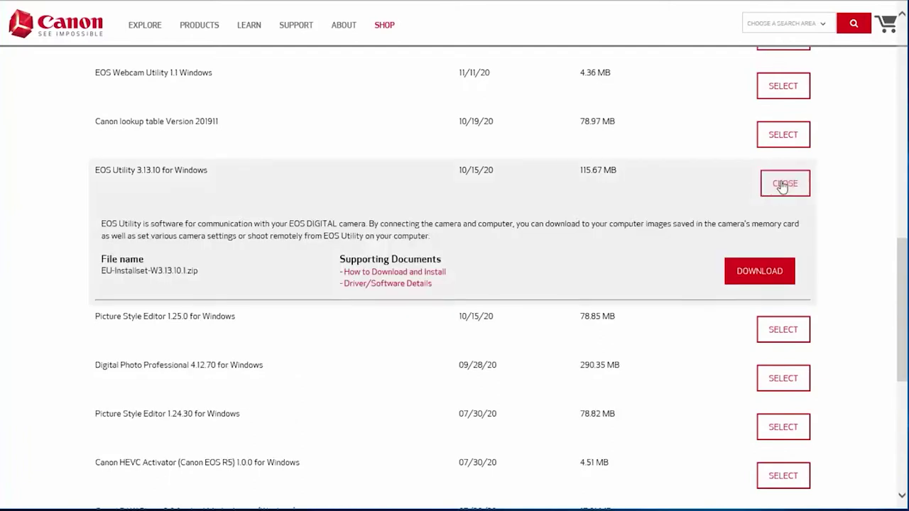
- Save EU-Installset-W3.13.10.1.zip, dismiss the installing notice, and open the downloaded zip
left_click(759, 273)
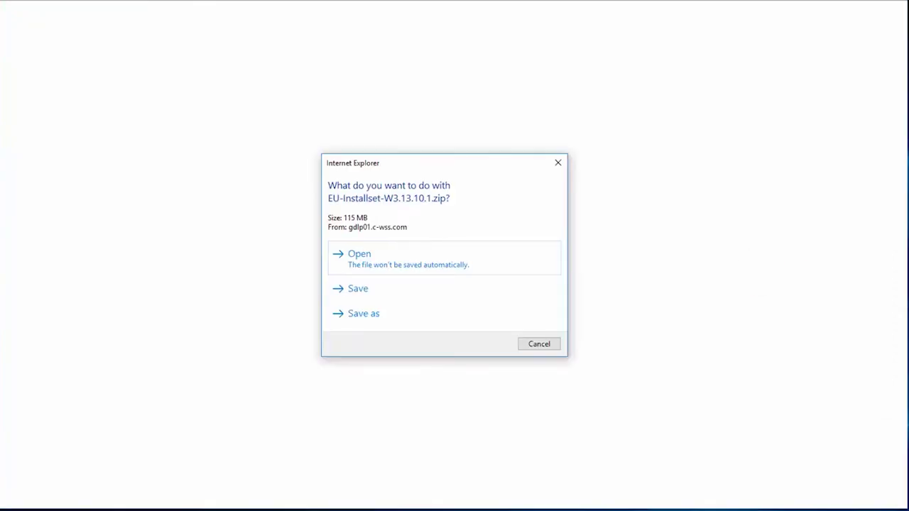
left_click(357, 290)
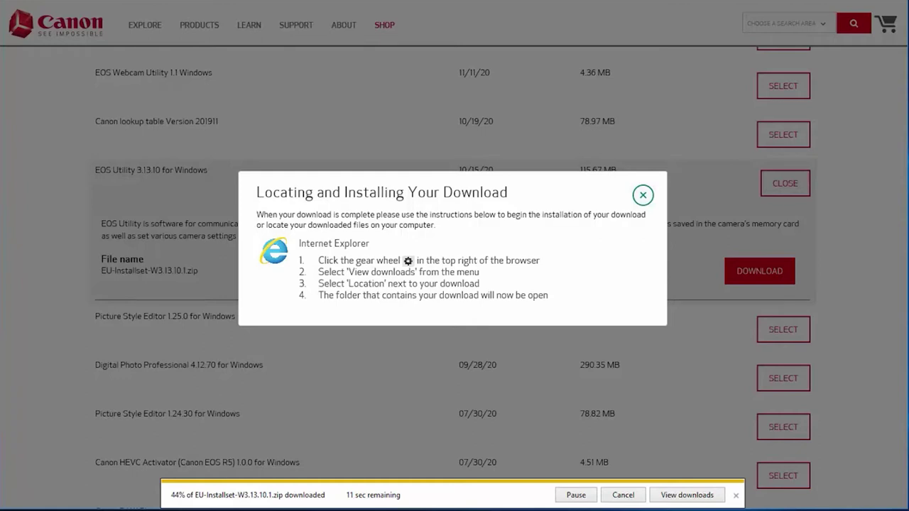
left_click(643, 194)
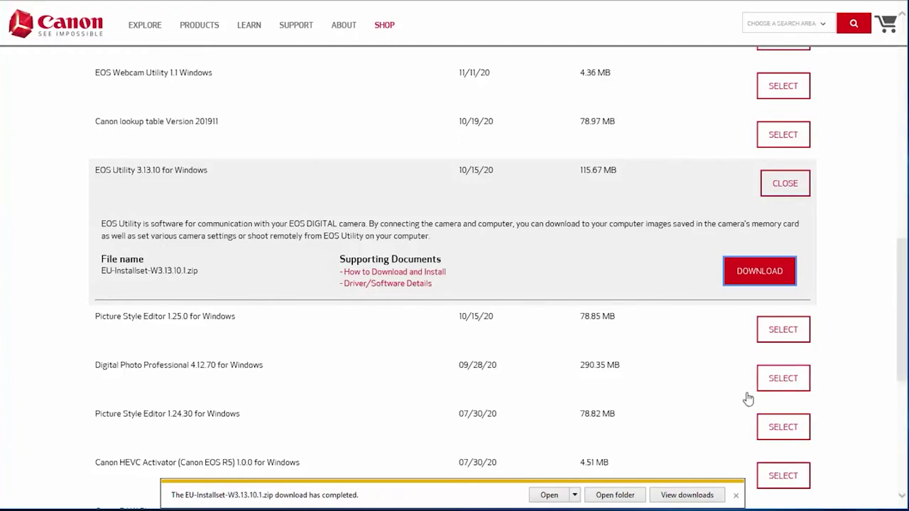
left_click(550, 494)
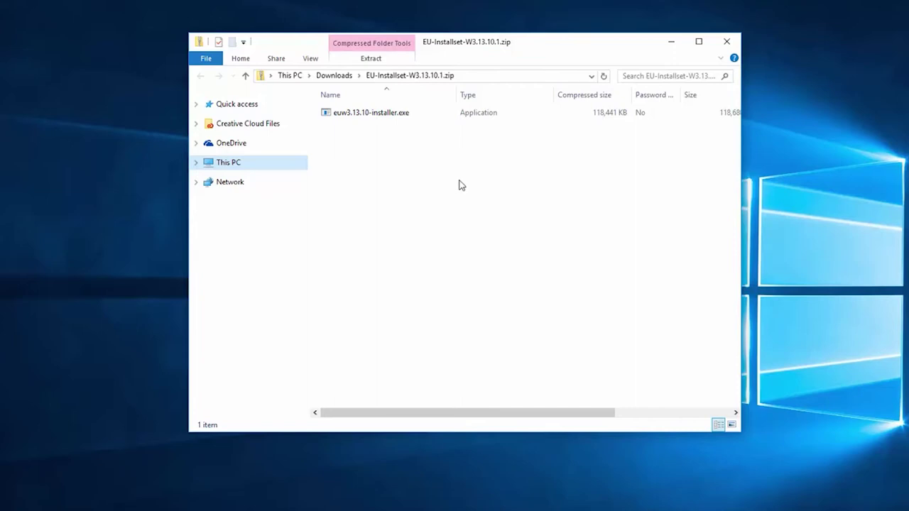
- Run euw3.13.10-installer.exe from the zip, allowing it past the security warning
left_click(367, 113)
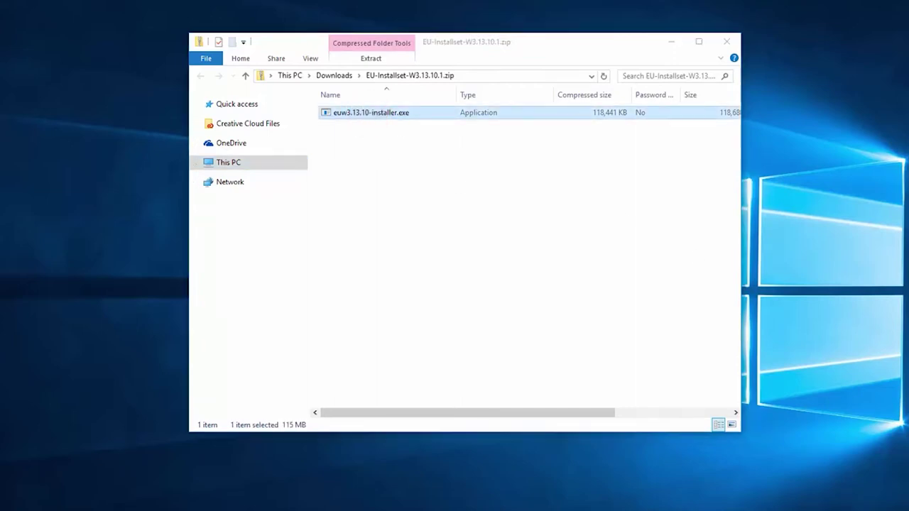
left_click(489, 302)
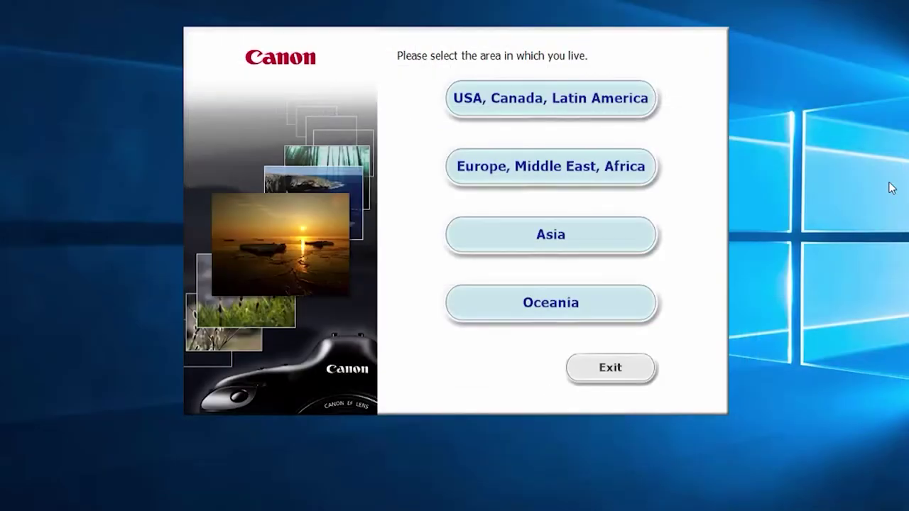
- Choose the USA, Canada, Latin America region, United States, and English in the installer
left_click(542, 93)
left_click(546, 93)
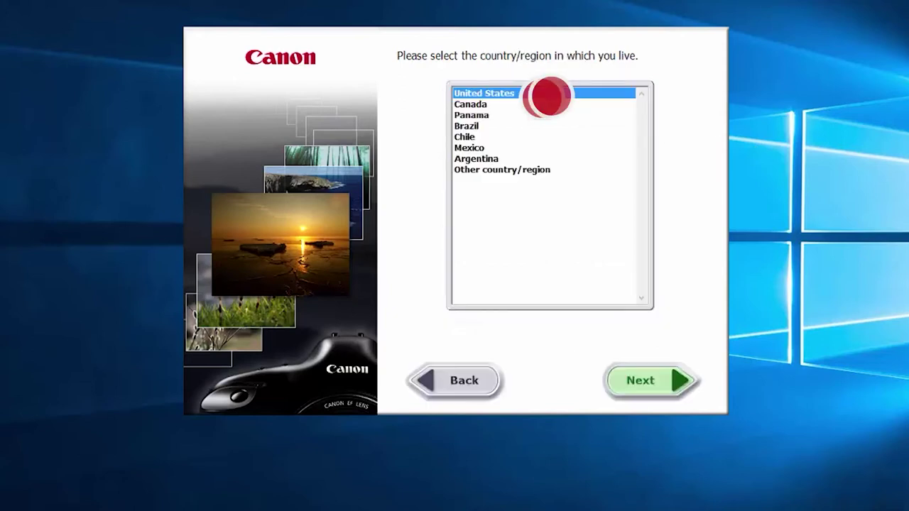
left_click(547, 93)
left_click(639, 380)
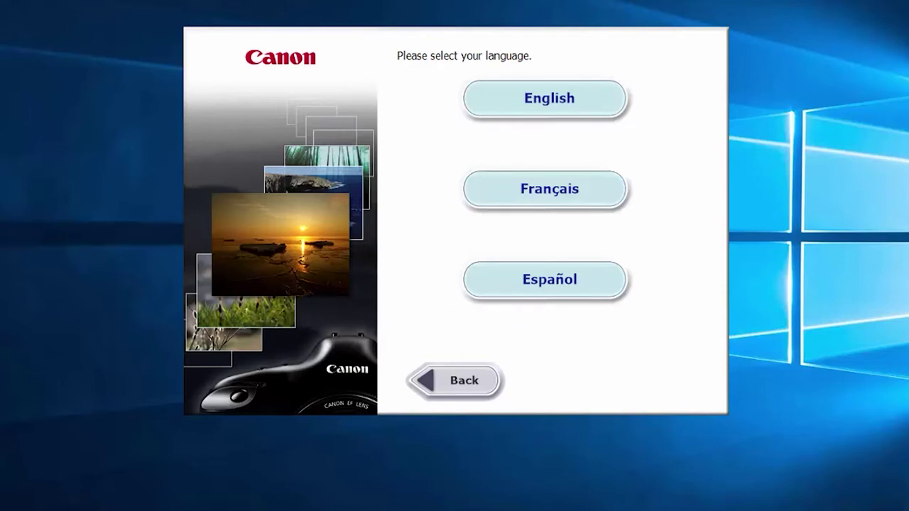
left_click(550, 100)
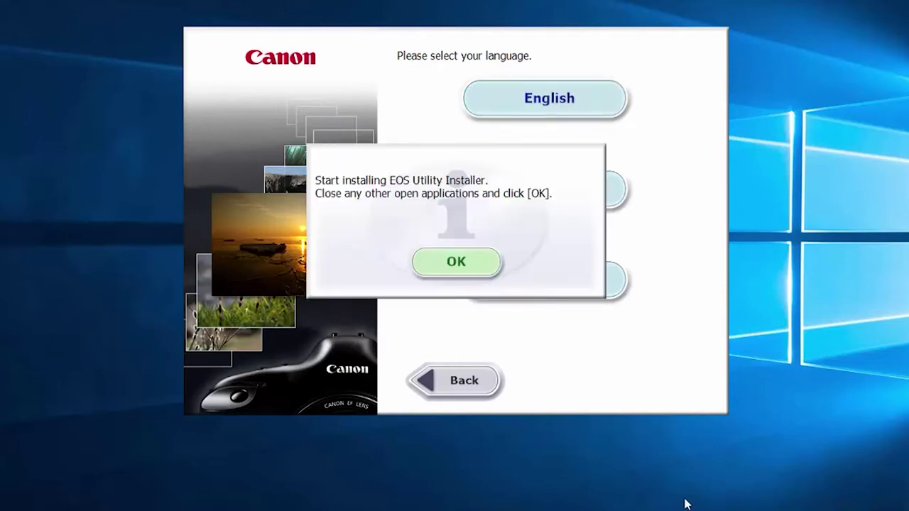
left_click(456, 261)
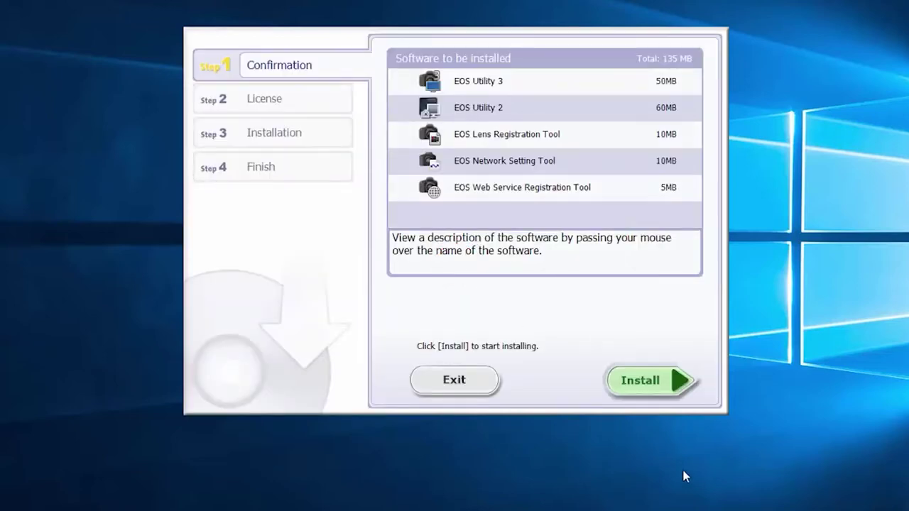
- Install the five listed EOS Utility tools, accepting the licence agreement, and finish setup
left_click(643, 380)
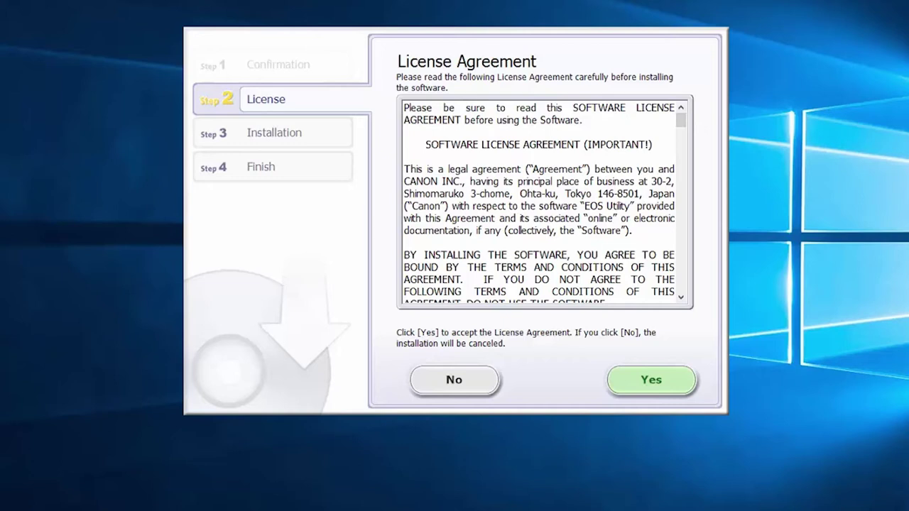
left_click(651, 380)
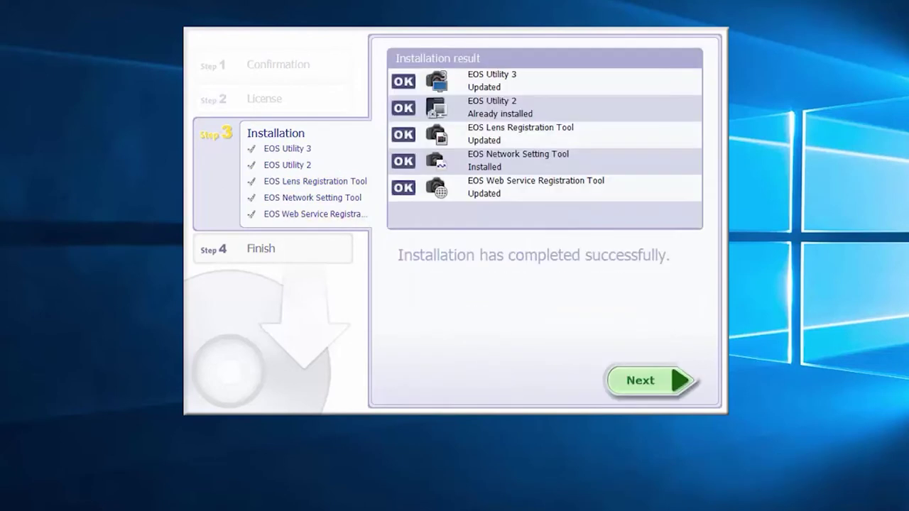
left_click(640, 379)
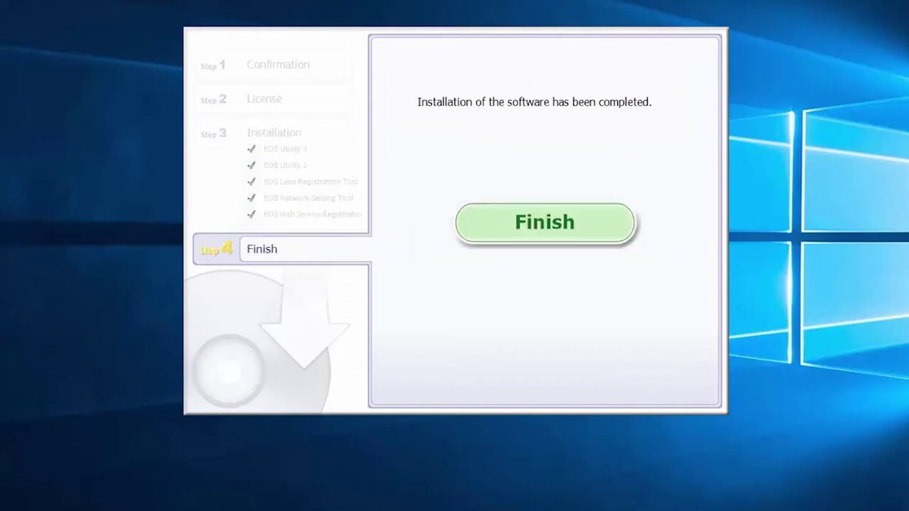
left_click(554, 222)
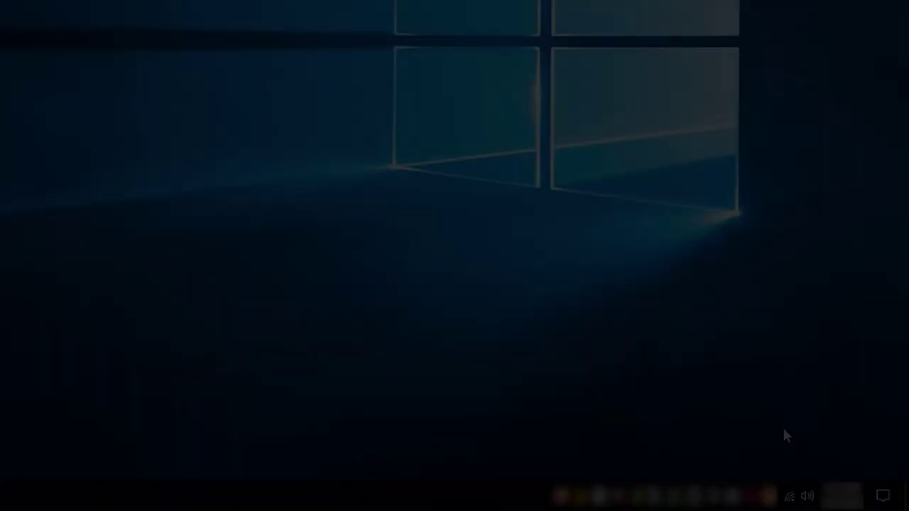
- With the camera waiting to connect, bring up the PC's Wi-Fi network list
left_click(788, 495)
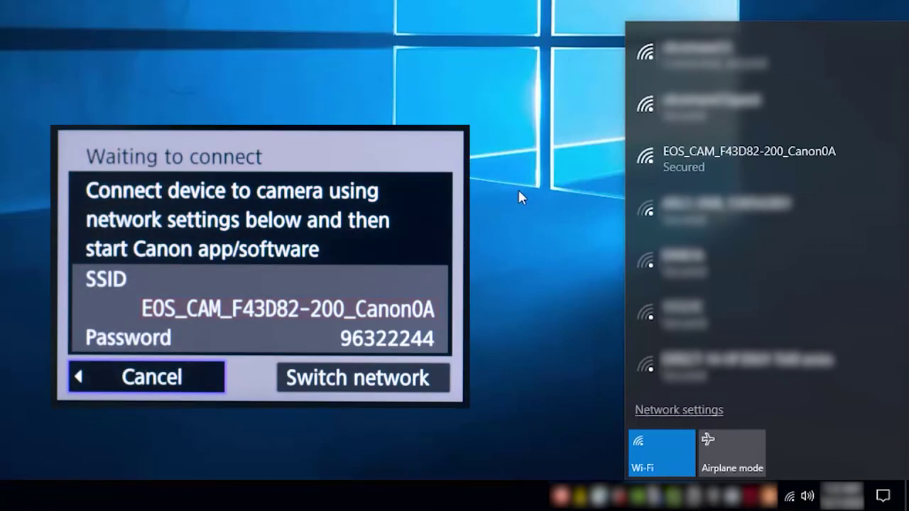
- Join EOS_CAM_F43D82-200_Canon0A with auto-connect off, entering the camera's network security key
left_click(707, 157)
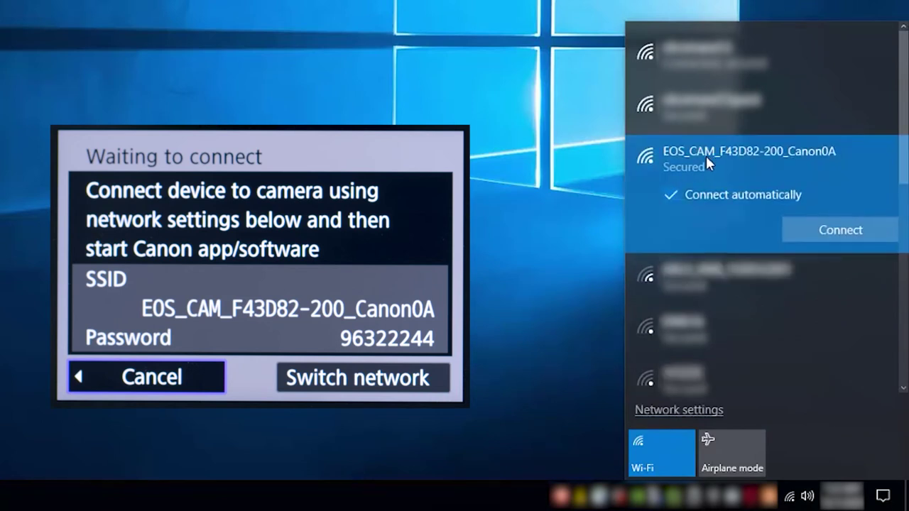
left_click(670, 195)
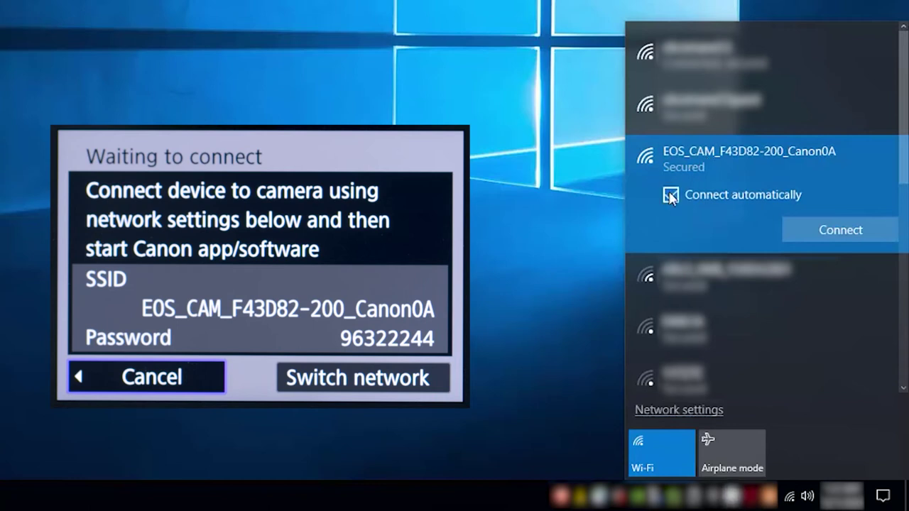
left_click(817, 229)
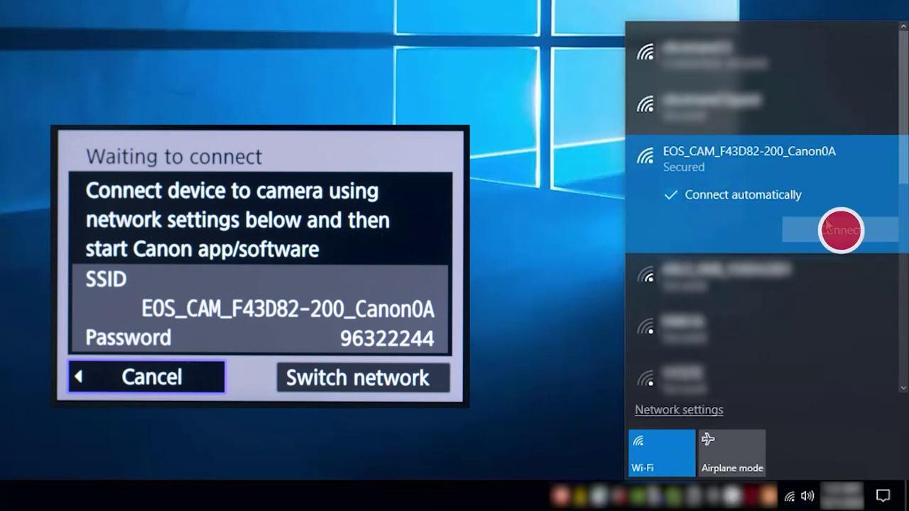
left_click(838, 231)
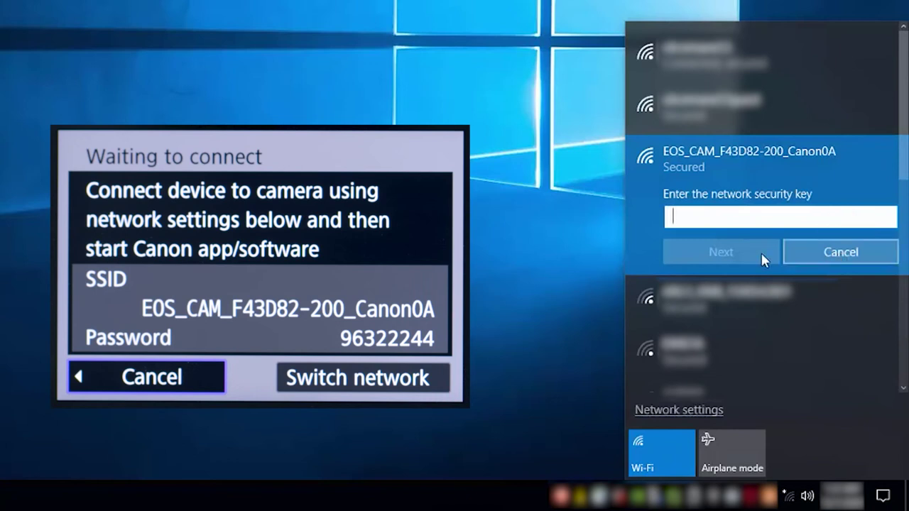
left_click(693, 215)
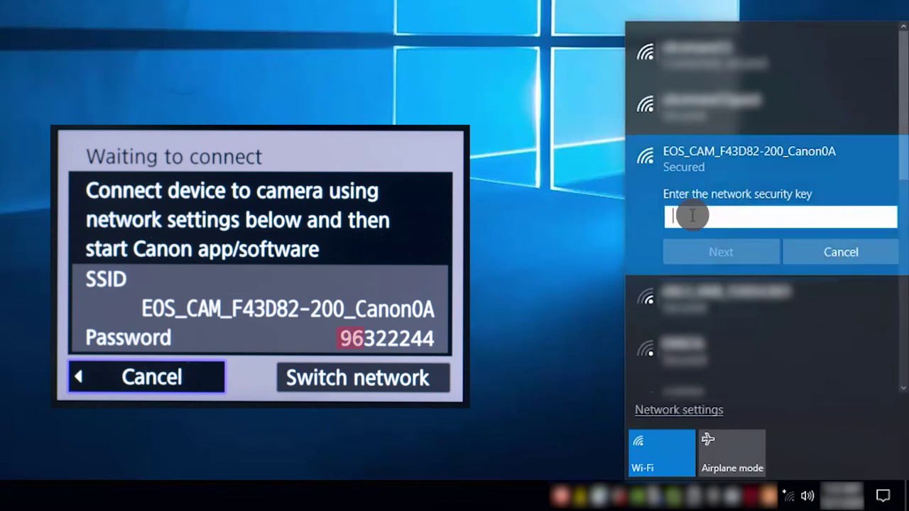
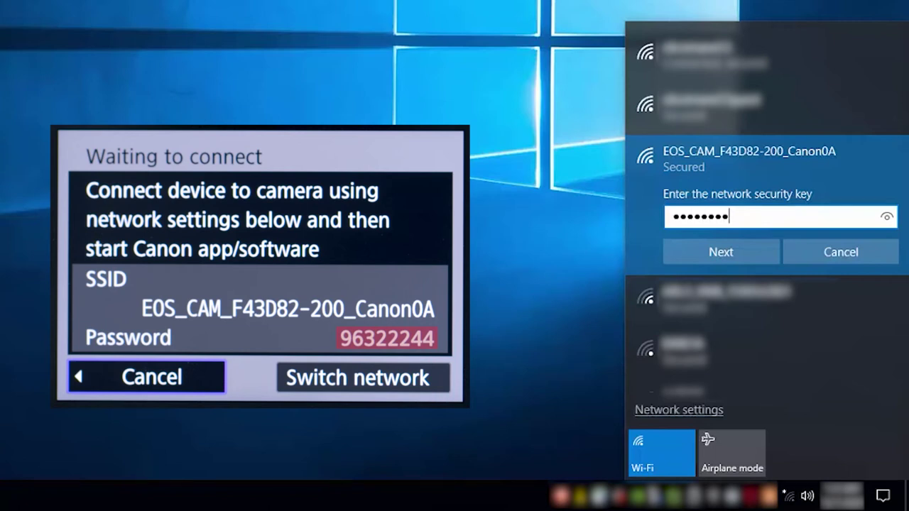
left_click(721, 252)
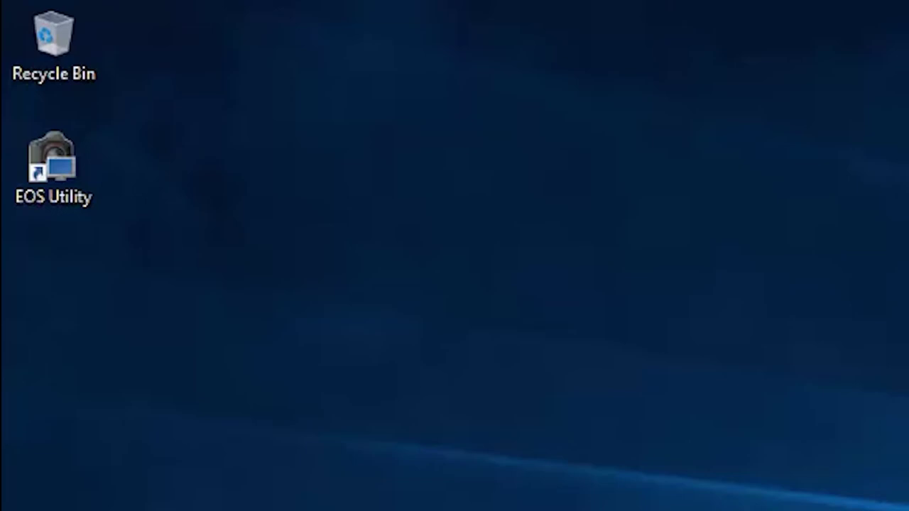
- Launch EOS Utility, allow the firewall changes, and pair with the detected Canon EOS camera
double_click(53, 170)
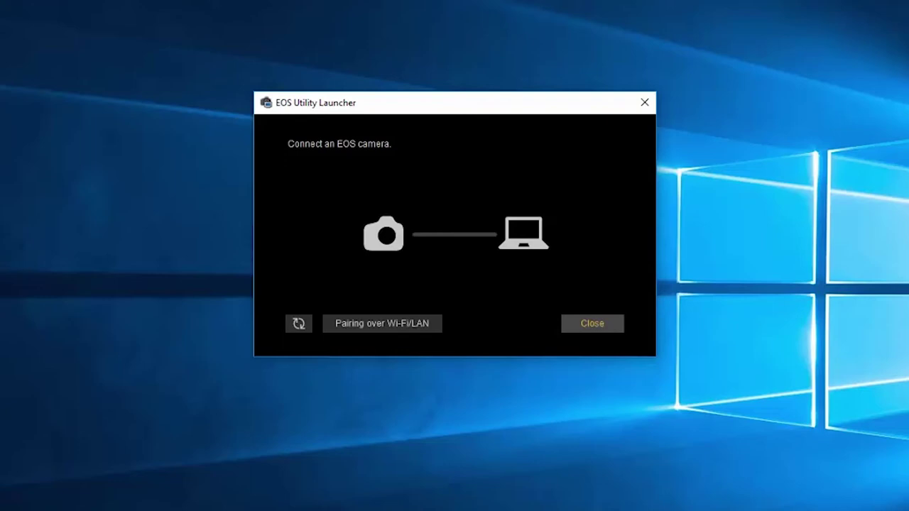
left_click(387, 323)
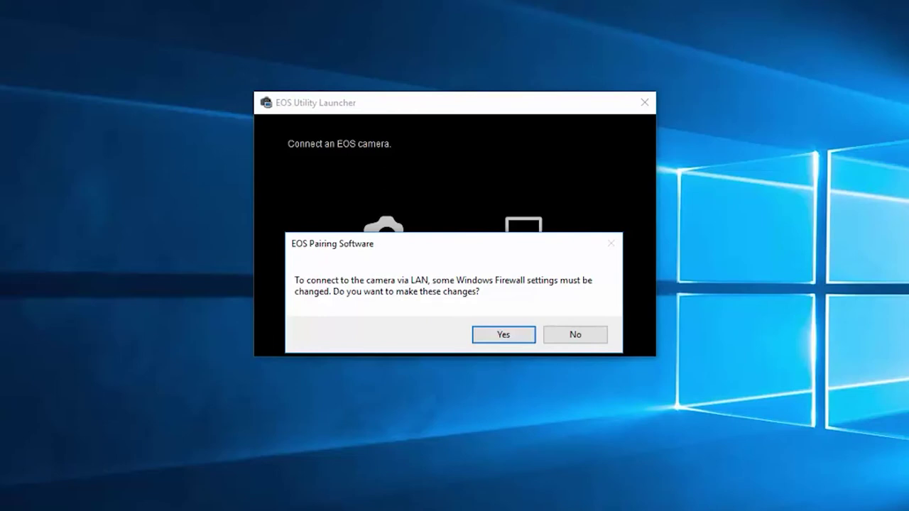
left_click(503, 334)
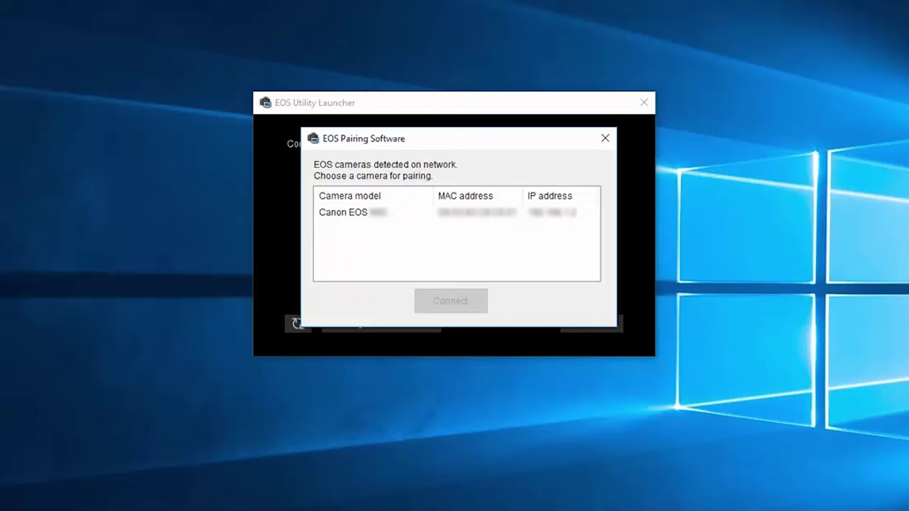
left_click(487, 213)
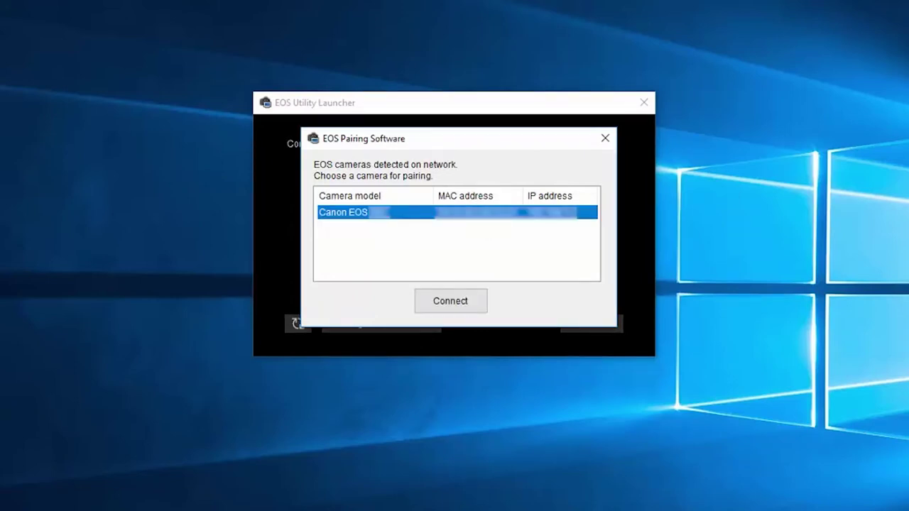
left_click(450, 301)
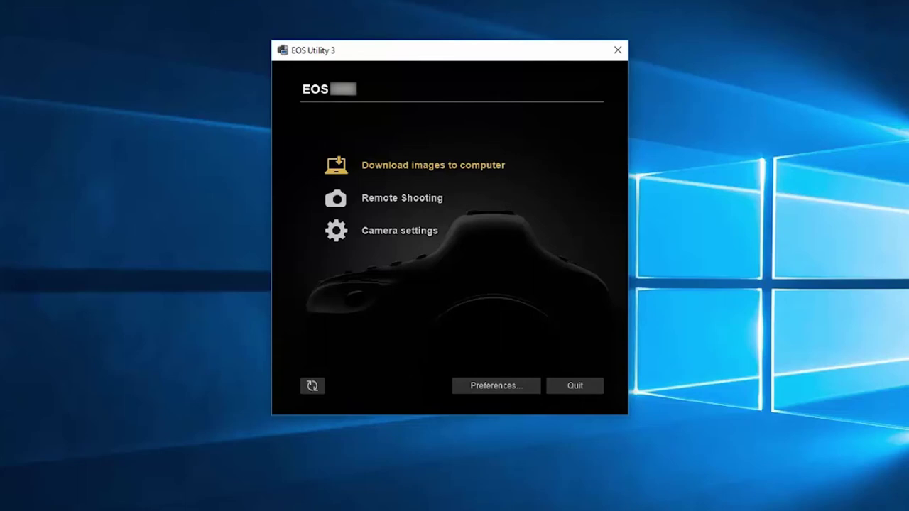
- In Preferences, set the destination folder to Pictures, with Shooting Date subfolders like 2020_06_03
left_click(492, 385)
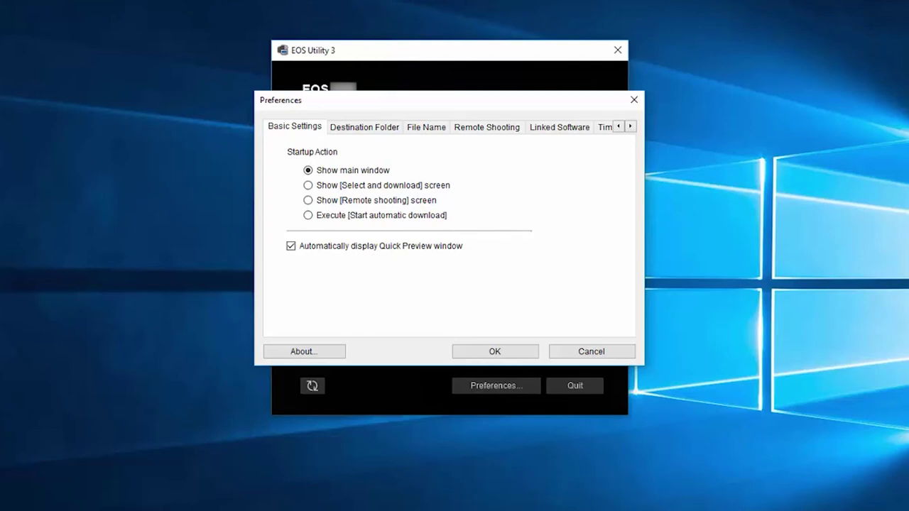
left_click(365, 126)
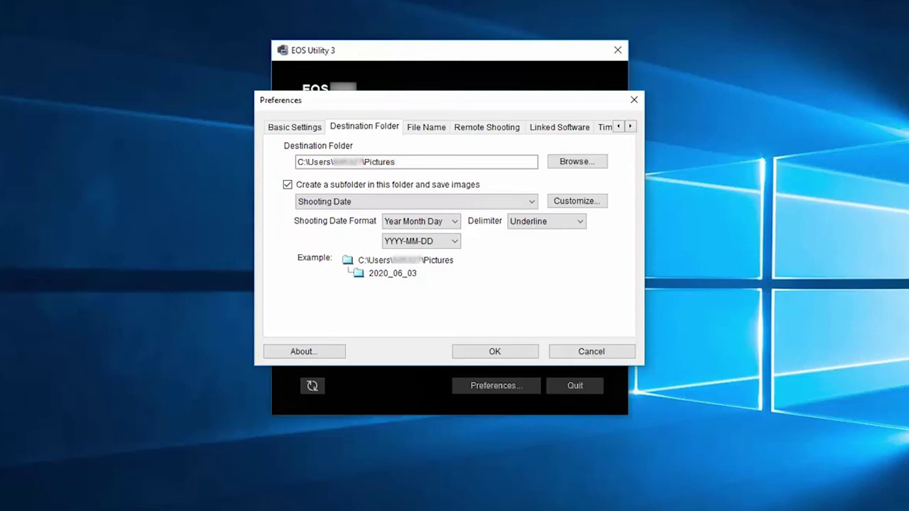
left_click(577, 161)
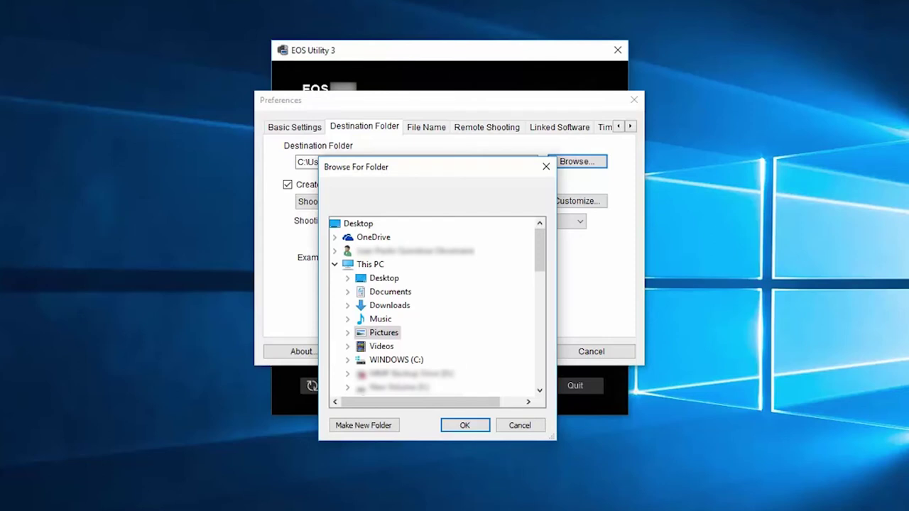
left_click(465, 424)
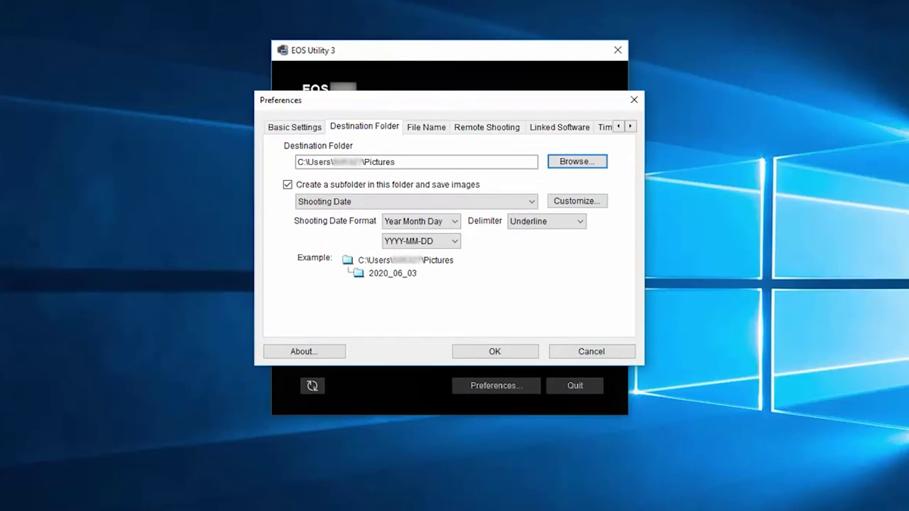
left_click(495, 351)
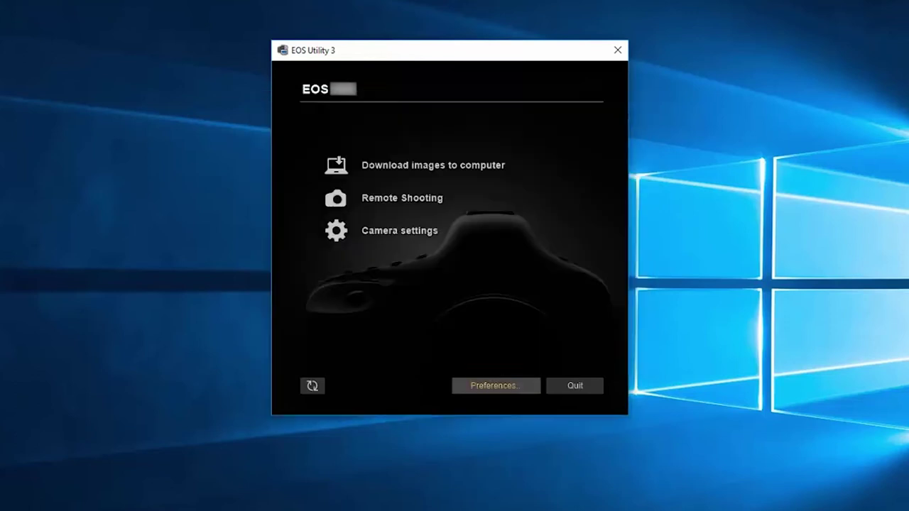
- Keep automatic download set to Images not yet downloaded, then open Select and download
left_click(406, 166)
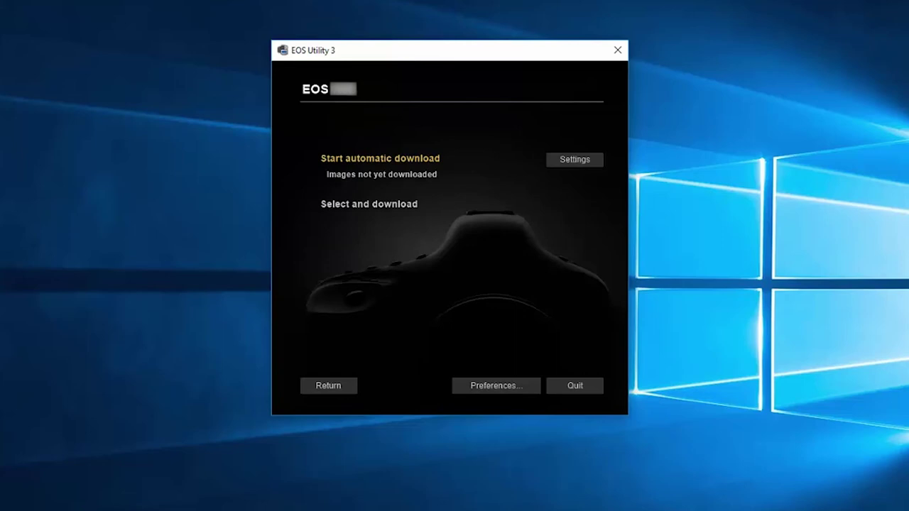
left_click(574, 159)
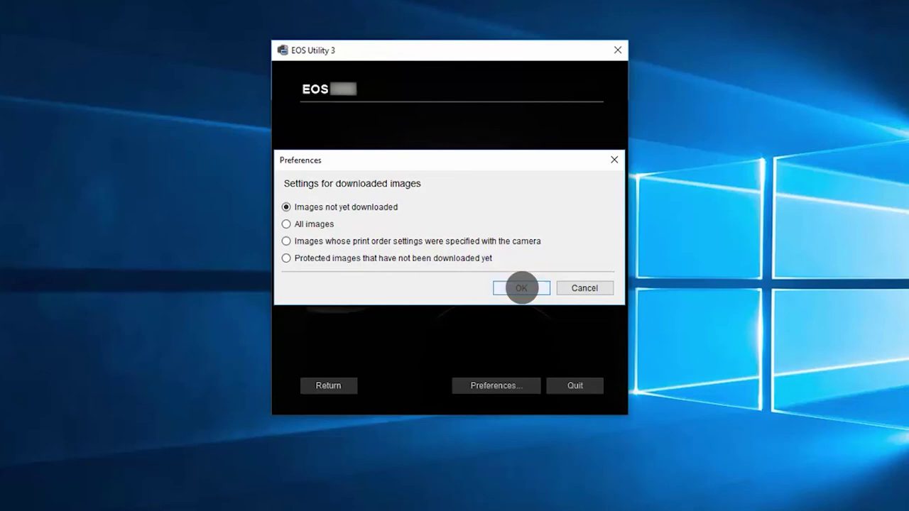
left_click(520, 288)
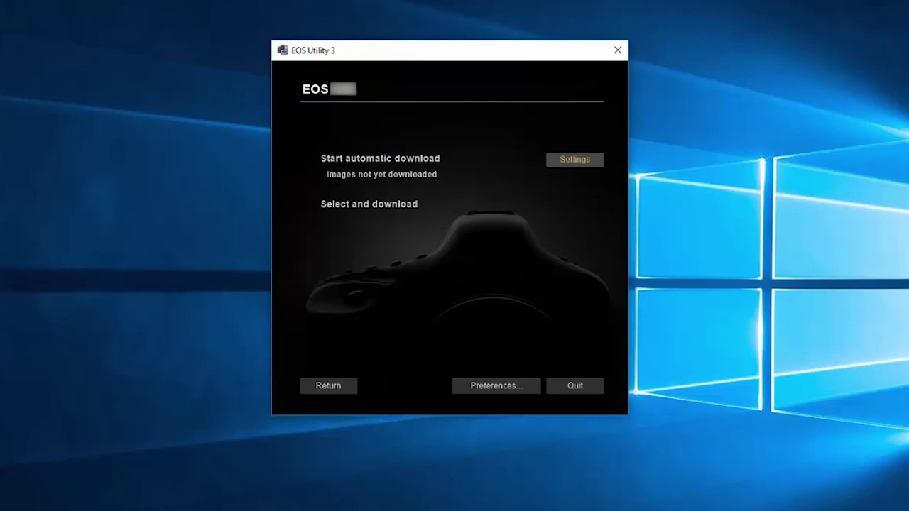
left_click(365, 205)
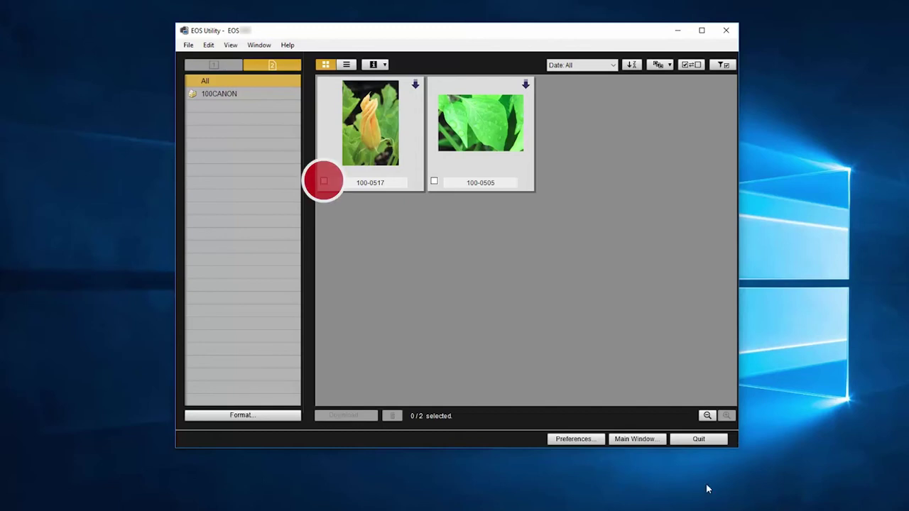
- Tick images 100-0517 and 100-0505 and download them to Pictures\2020_06_03
left_click(323, 181)
left_click(434, 181)
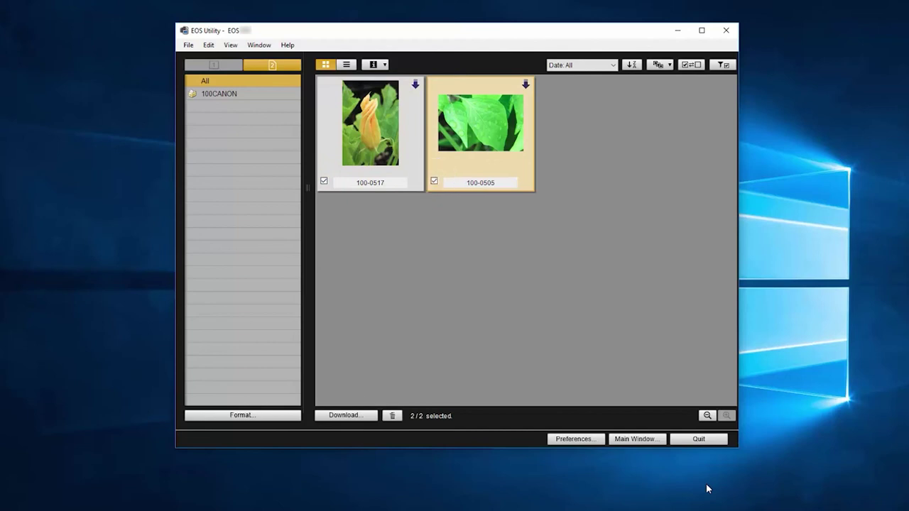
left_click(345, 416)
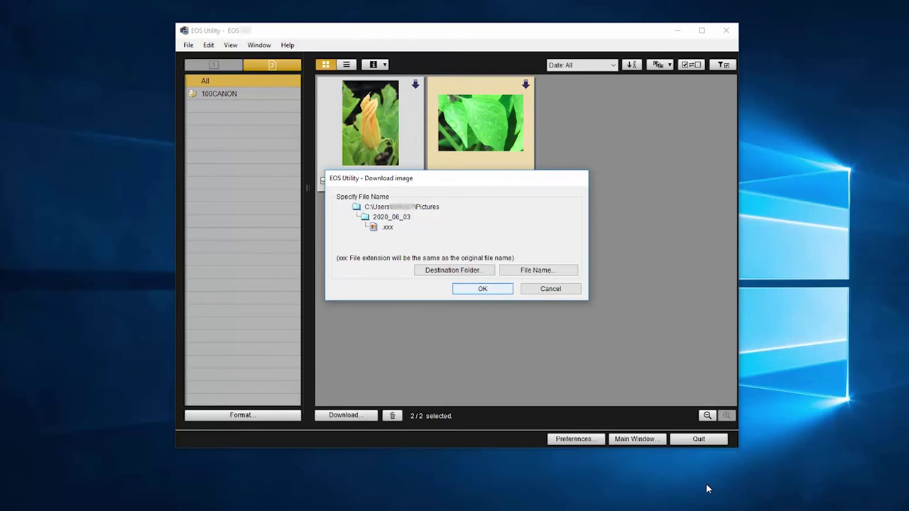
key("Return")
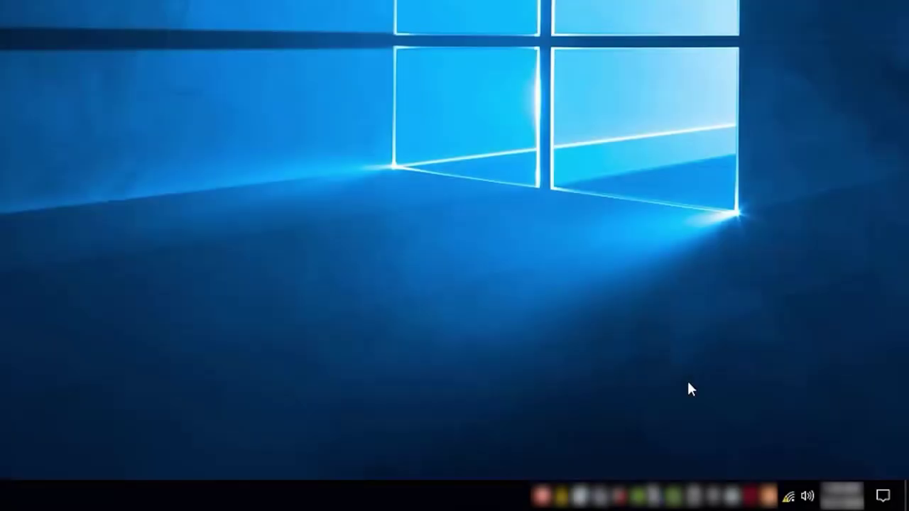
- Reconnect to EOS_CAM_F43D82-200_Canon0A with Connect automatically ticked
left_click(788, 496)
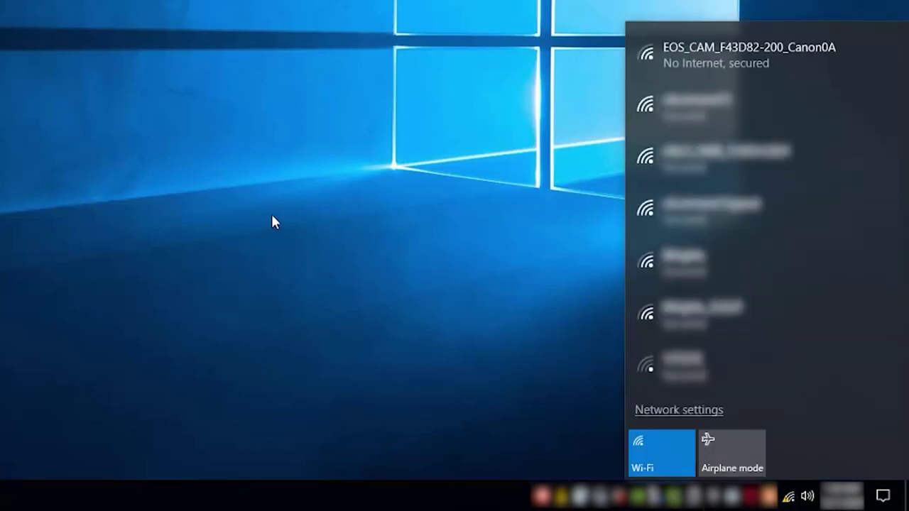
left_click(738, 59)
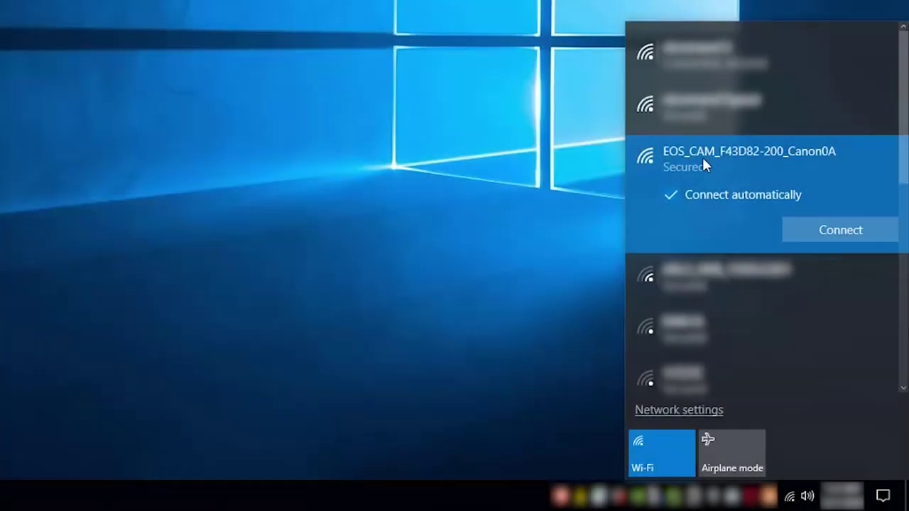
left_click(670, 194)
left_click(671, 194)
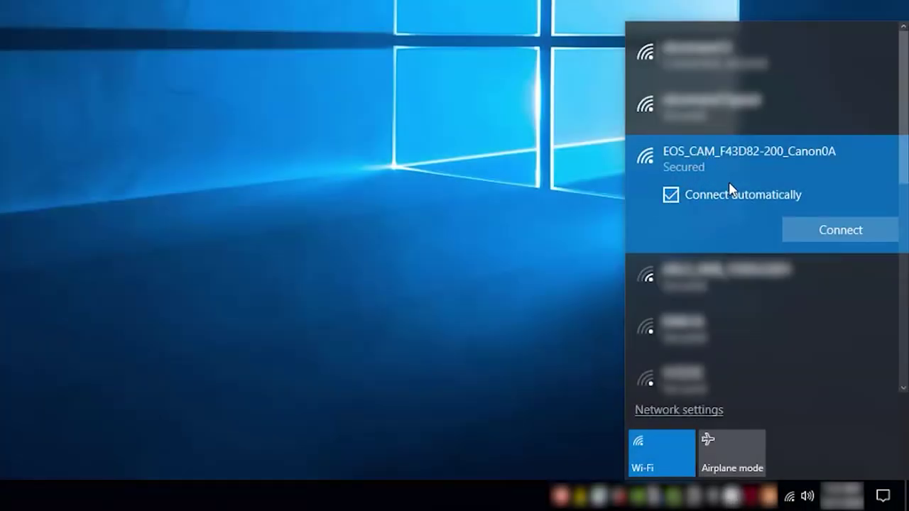
left_click(838, 232)
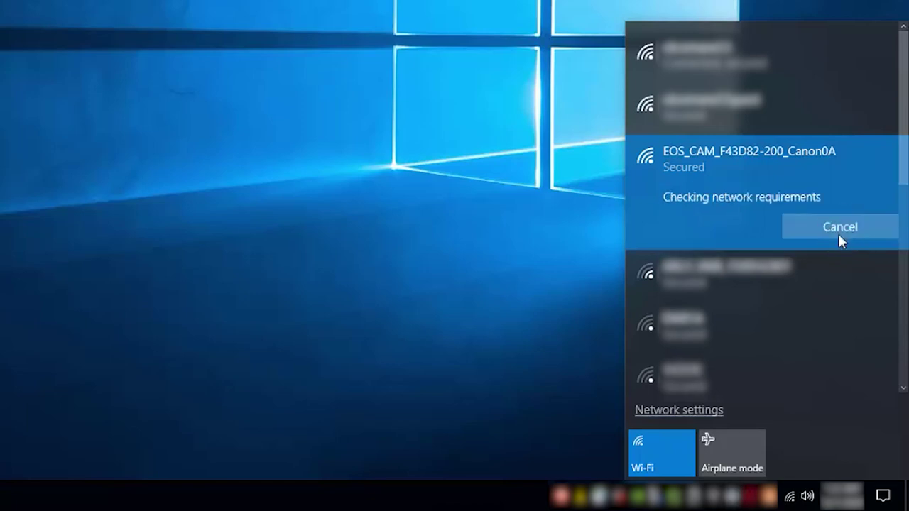